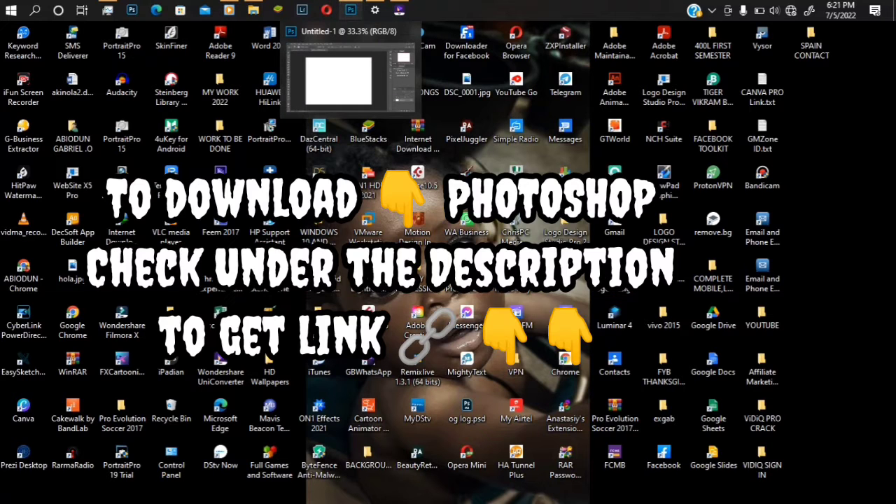
# Open the portrait gb.jpg from File Explorer in Photoshop
pyautogui.click(351, 9)
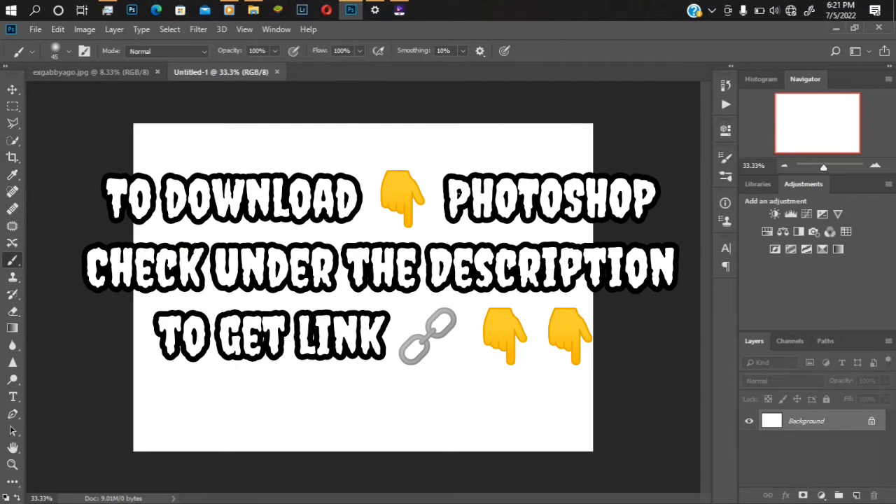
pyautogui.click(351, 9)
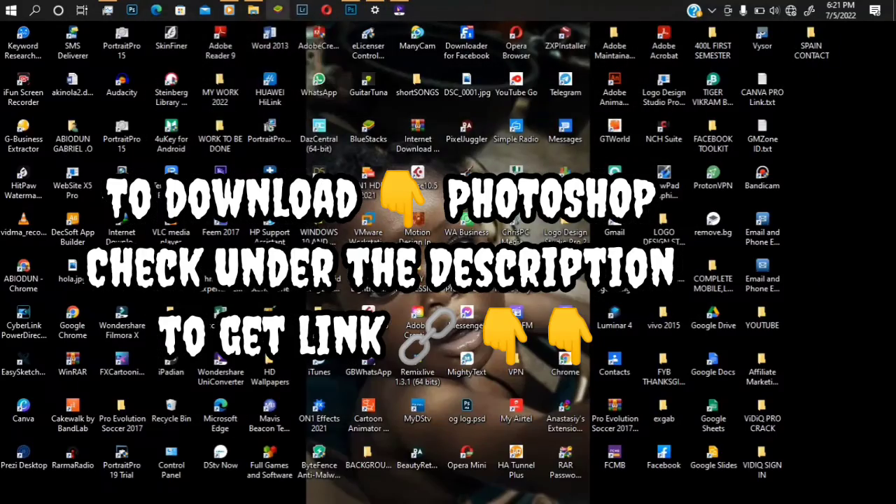
pyautogui.moveTo(253, 10)
pyautogui.click(252, 73)
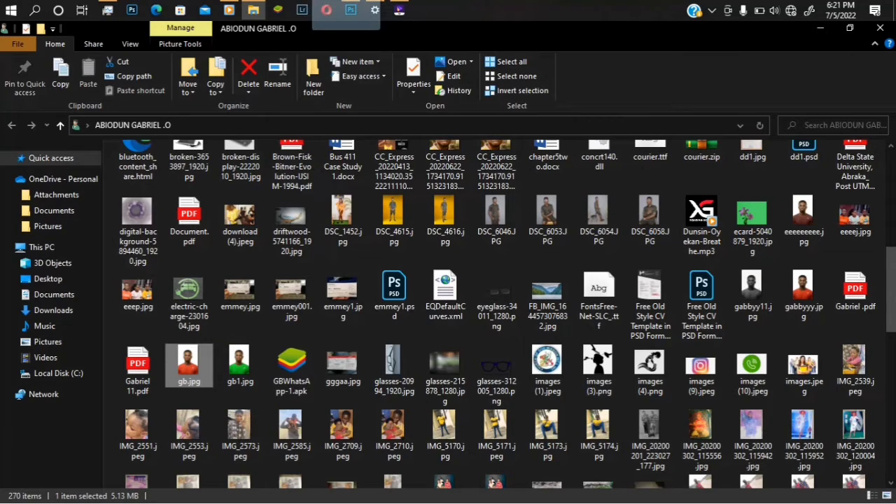
pyautogui.click(351, 10)
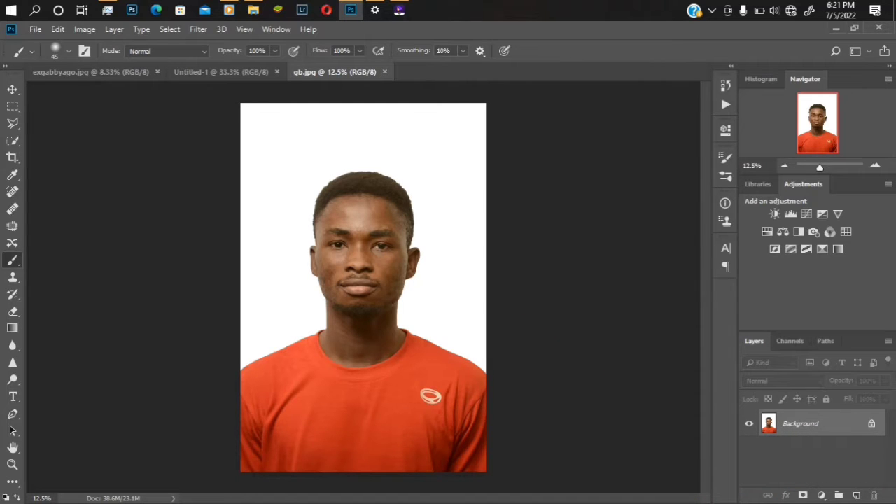
# Add a Vibrance adjustment layer above the portrait with Vibrance +100 and Saturation -100
pyautogui.hotkey('ctrl', '+')
pyautogui.hotkey('ctrl', '+')
pyautogui.hotkey('ctrl', '+')
pyautogui.hotkey('ctrl', '+')
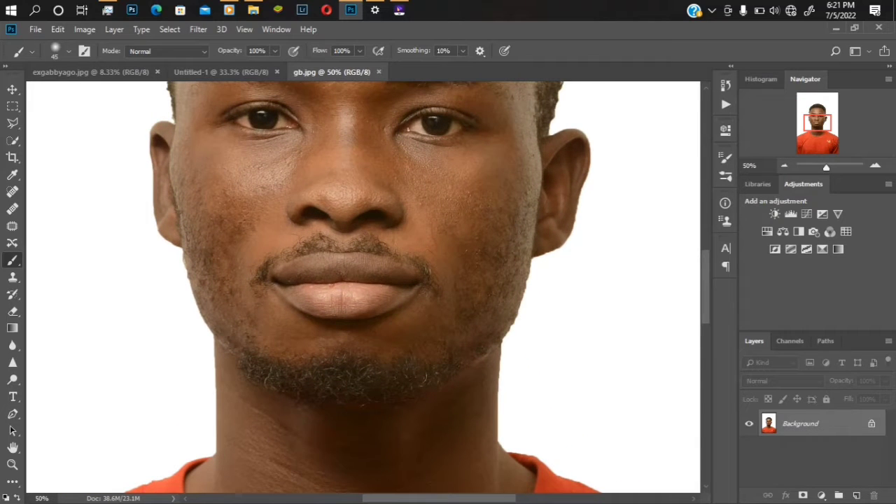
pyautogui.scroll(4, 363, 287)
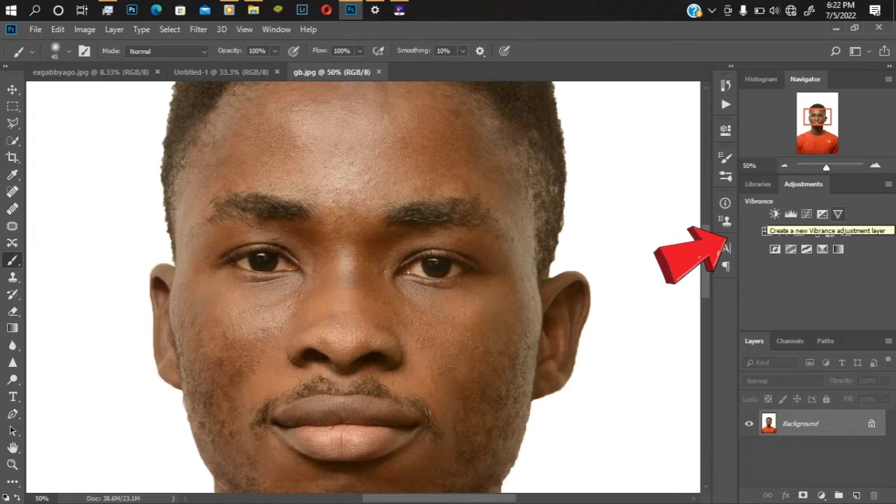
pyautogui.click(838, 214)
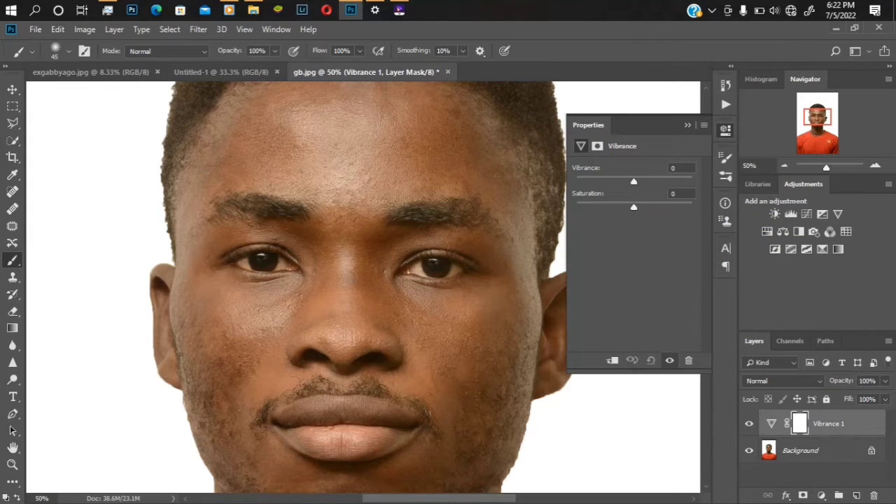
pyautogui.moveTo(634, 182); pyautogui.dragTo(692, 182)
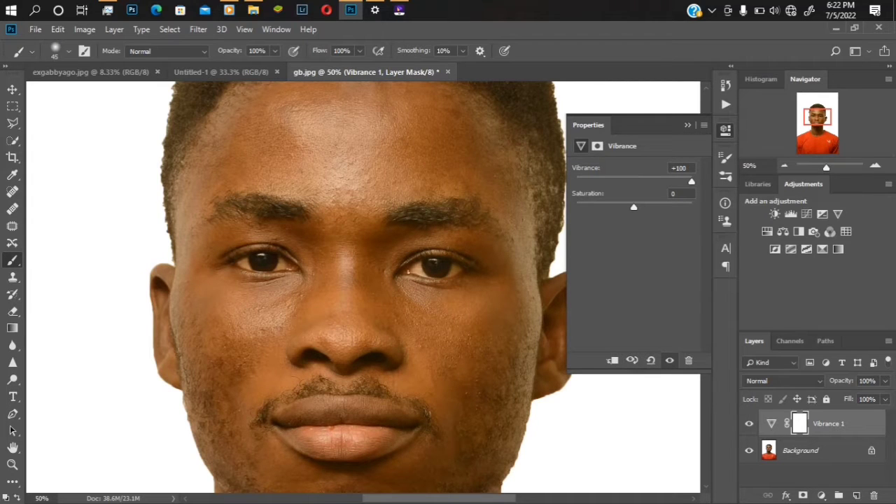
pyautogui.moveTo(633, 207); pyautogui.dragTo(576, 207)
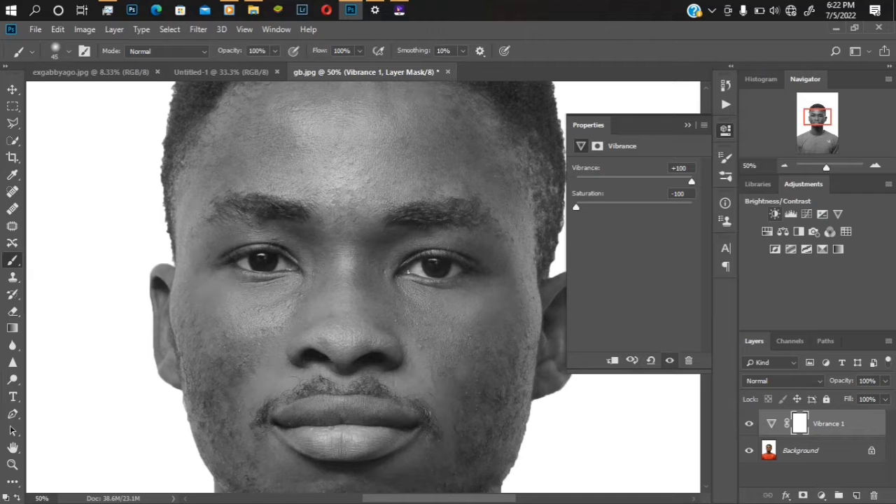
# Add a Brightness/Contrast adjustment layer with Brightness 14 and clip it to the Vibrance layer
pyautogui.click(775, 214)
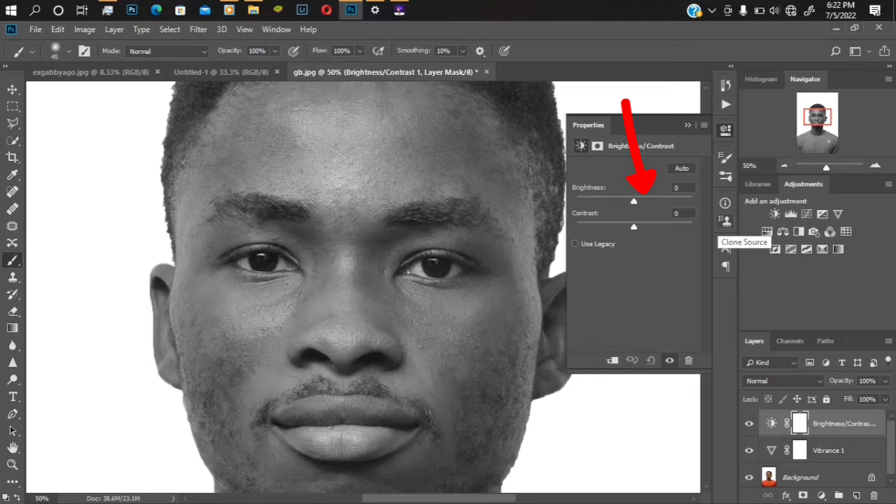
pyautogui.moveTo(634, 201); pyautogui.dragTo(638, 201)
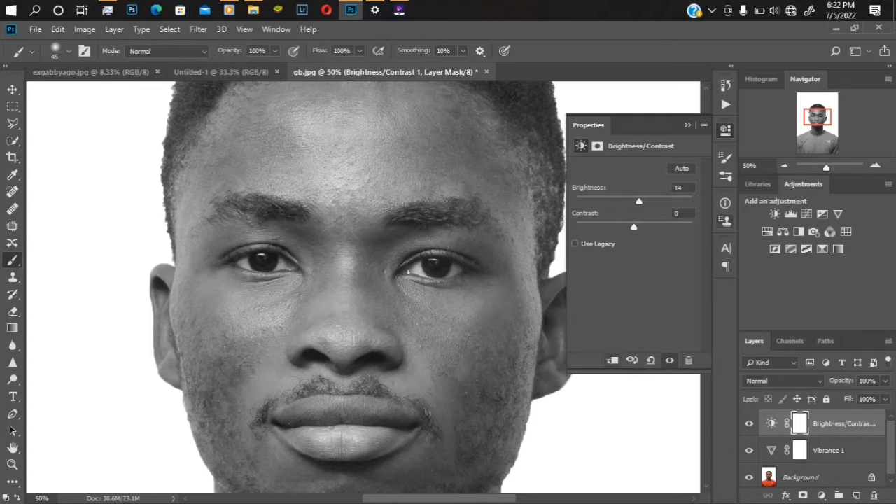
pyautogui.click(613, 361)
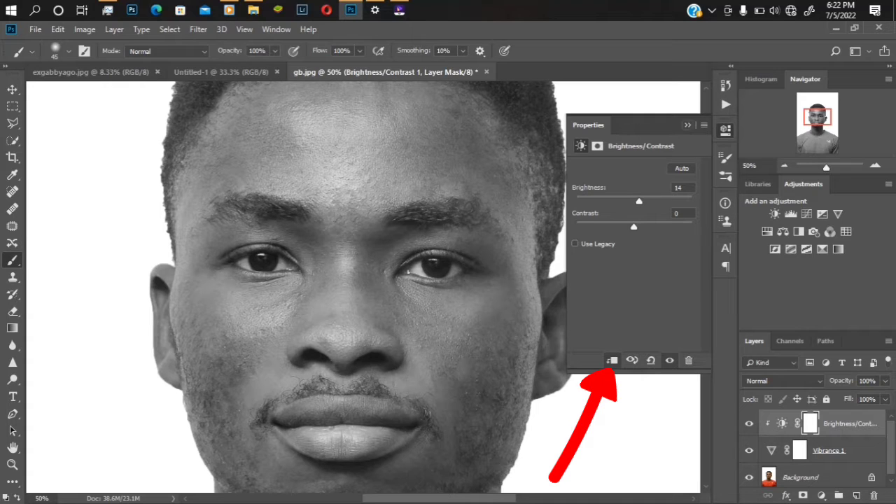
pyautogui.click(687, 125)
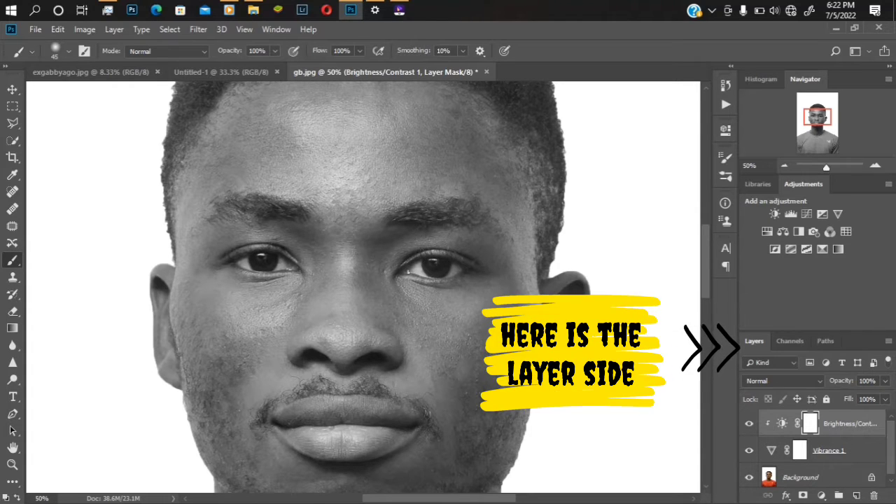
# Paint over the whites of both eyes on the Vibrance layer's mask with the Brush tool to bring back their colour
pyautogui.click(833, 451)
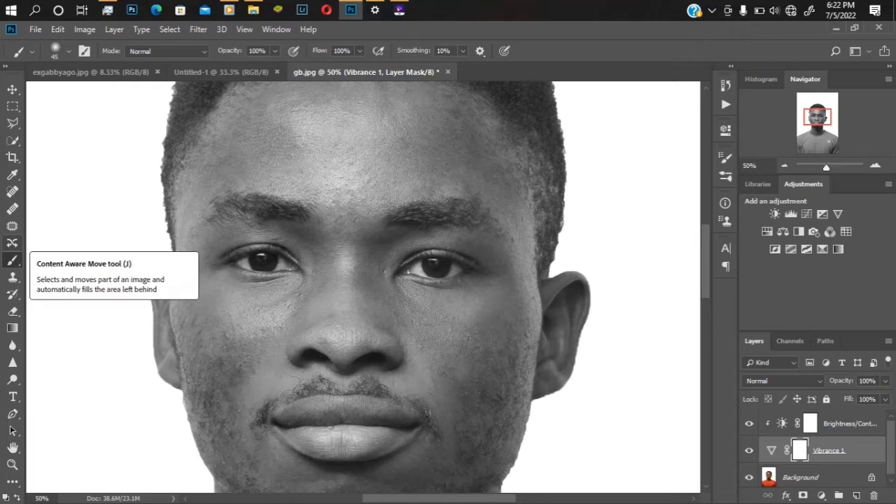
pyautogui.rightClick(13, 260)
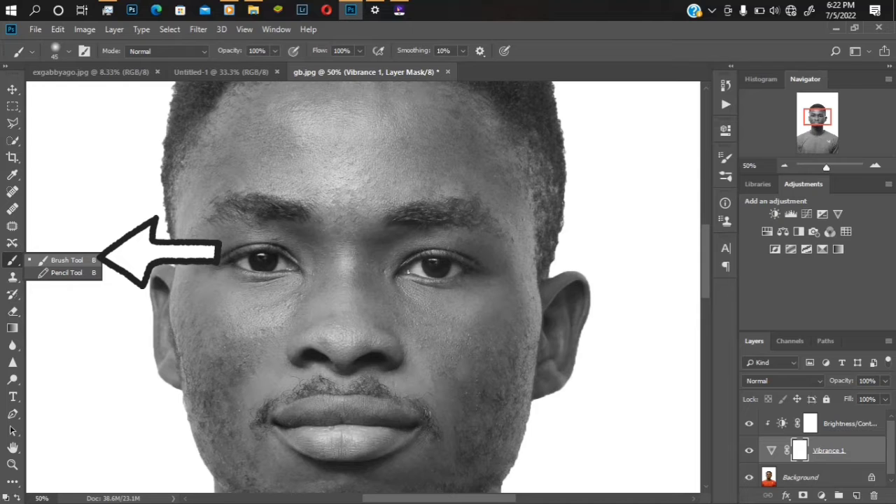
pyautogui.click(66, 260)
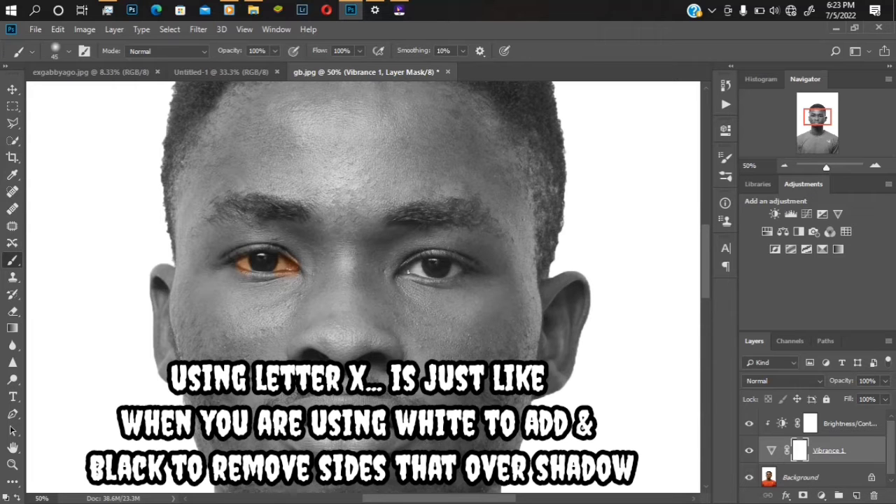
pyautogui.scroll(2, 409, 270)
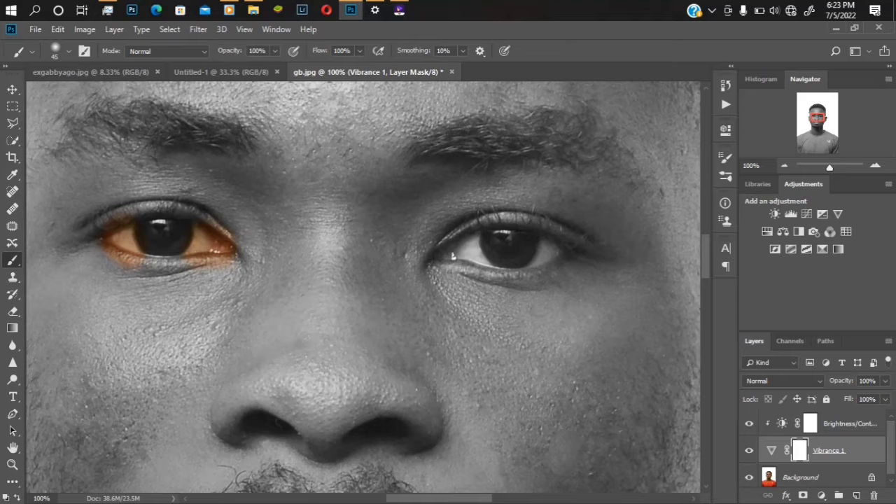
pyautogui.moveTo(458, 245); pyautogui.dragTo(479, 260)
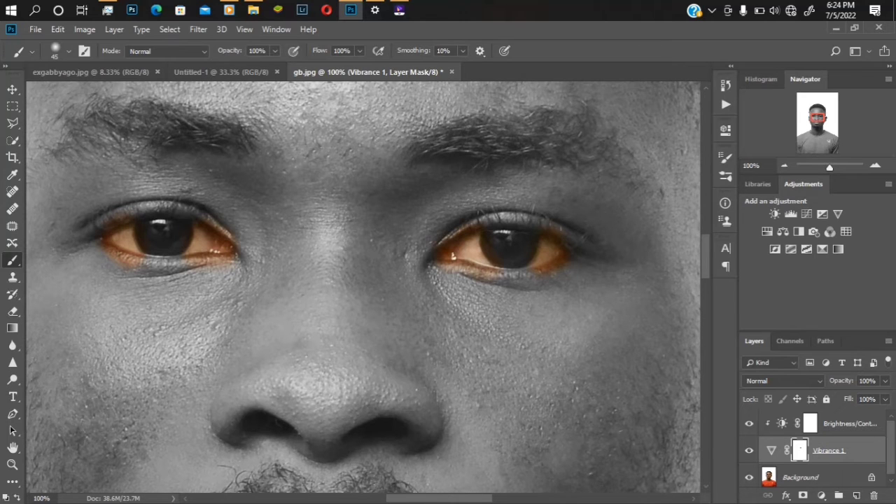
# Clean up the Vibrance mask around the right-hand eye, brushing the overspill off the eyelids, iris and skin
pyautogui.hotkey('ctrl', '+')
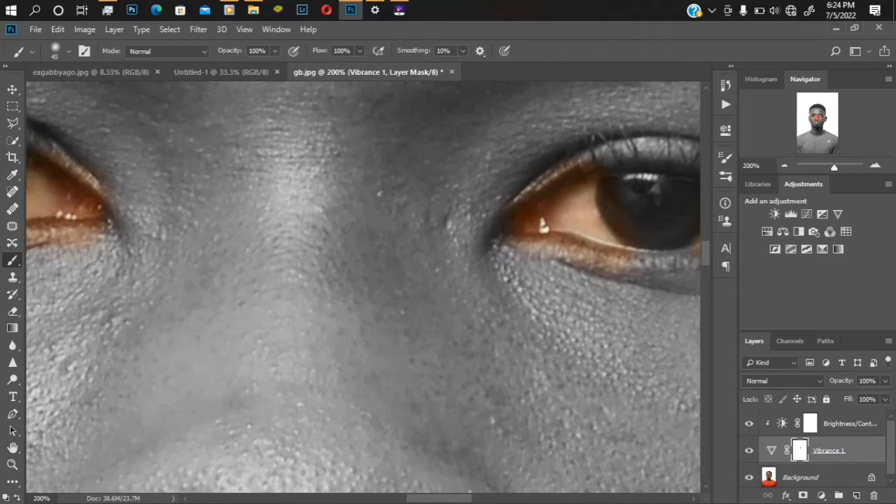
pyautogui.hscroll(5, 363, 287)
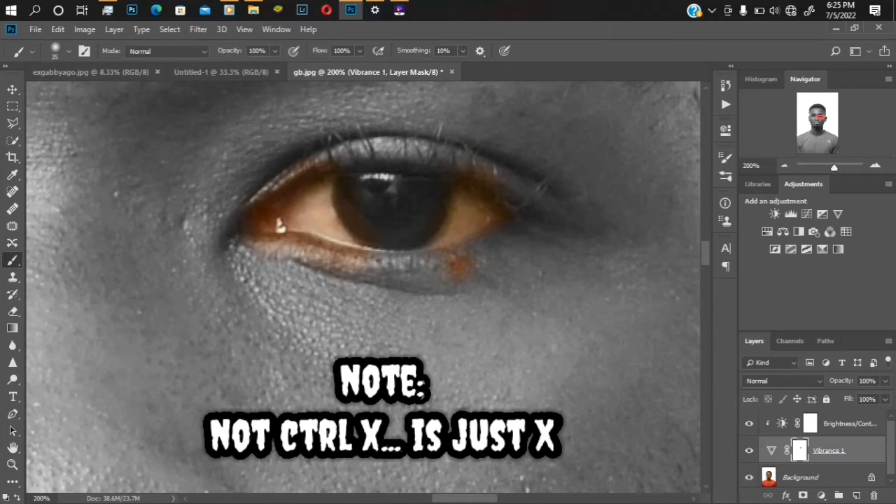
pyautogui.moveTo(460, 266); pyautogui.dragTo(491, 254)
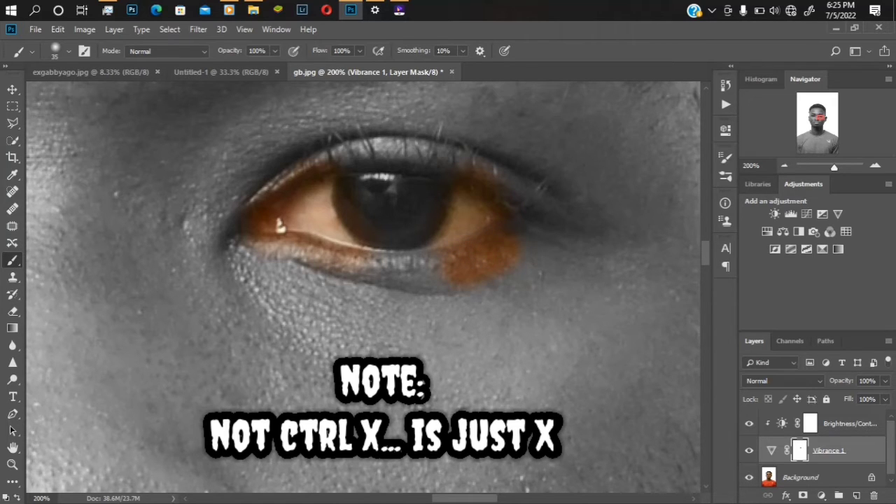
pyautogui.moveTo(501, 251); pyautogui.dragTo(481, 261)
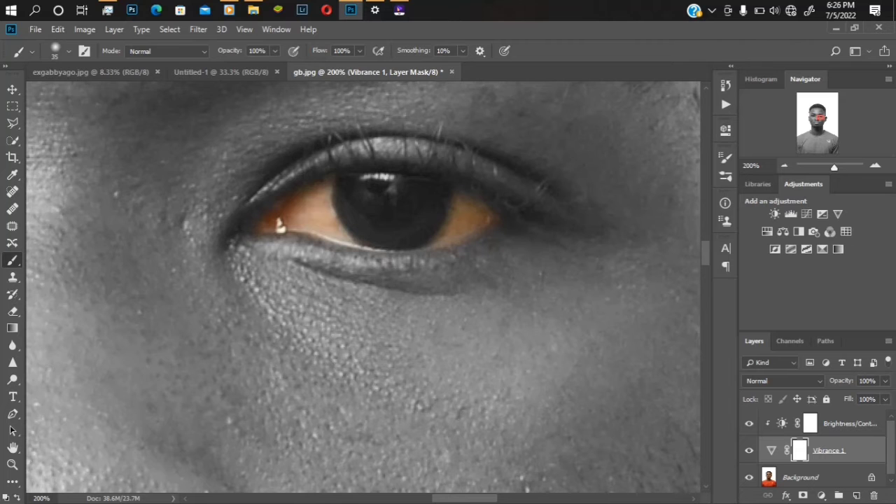
# Brush the colour overspill off the lids, iris and skin around the left-hand eye on the Vibrance mask
pyautogui.hscroll(-10, 363, 287)
pyautogui.hscroll(2, 363, 287)
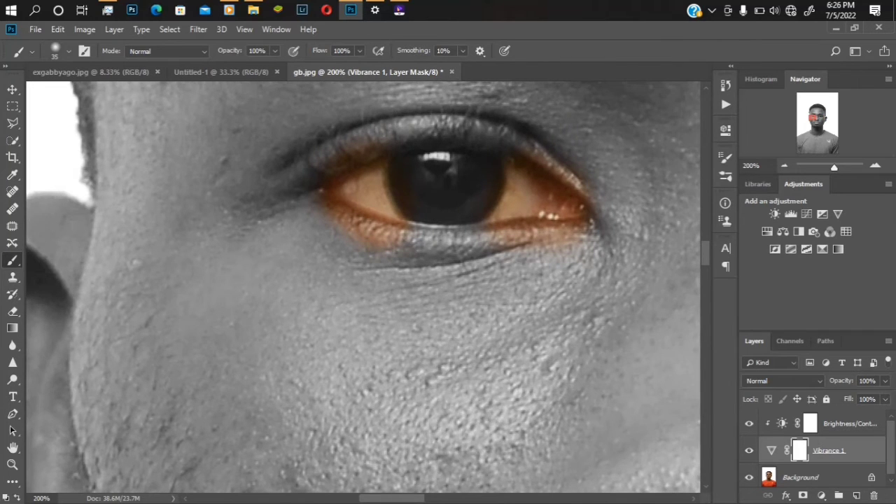
pyautogui.moveTo(477, 243); pyautogui.dragTo(543, 241)
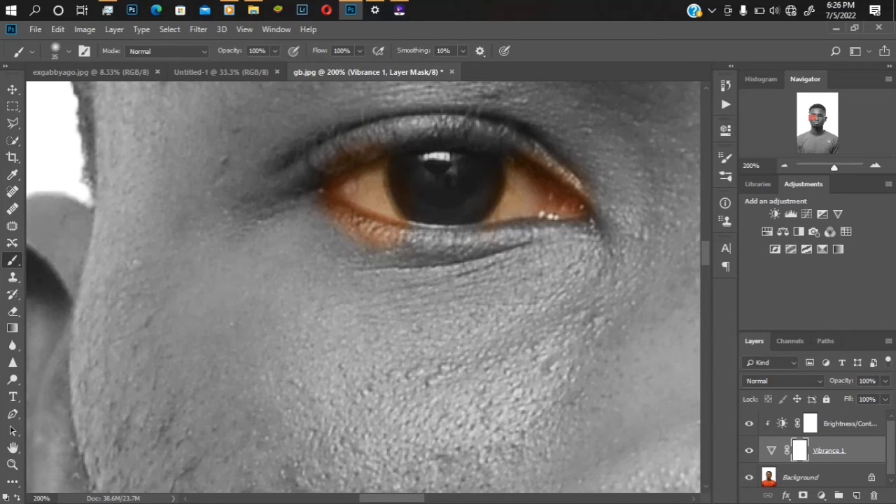
pyautogui.moveTo(389, 241); pyautogui.dragTo(371, 236)
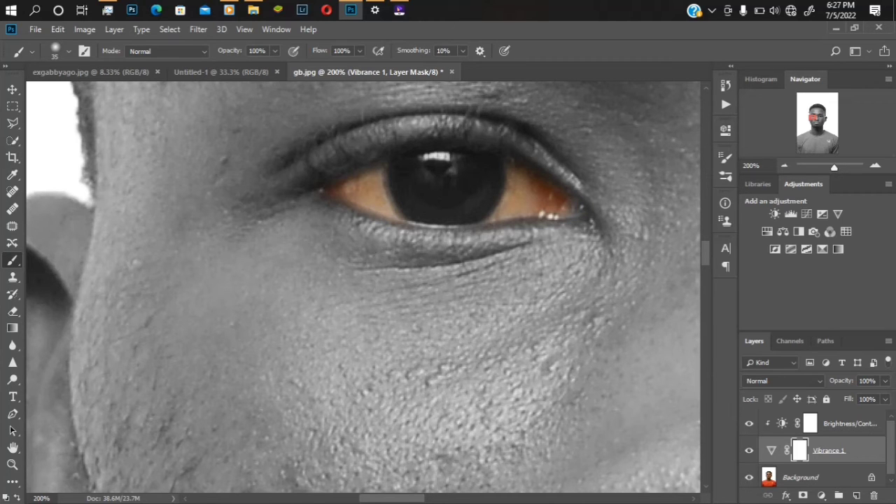
# Invert the Vibrance layer's mask so the adjustment affects only the whites of the eyes
pyautogui.hotkey('ctrl', '-')
pyautogui.hotkey('ctrl', '-')
pyautogui.hotkey('ctrl', '-')
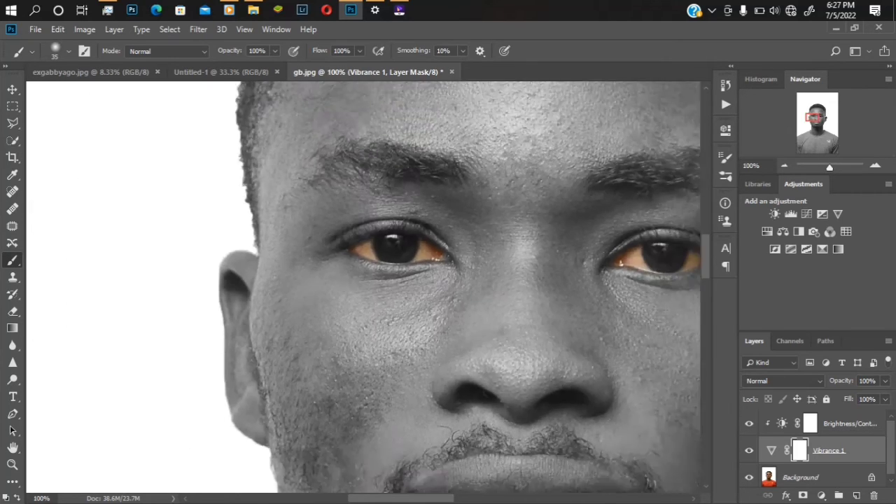
pyautogui.hotkey('ctrl', '-')
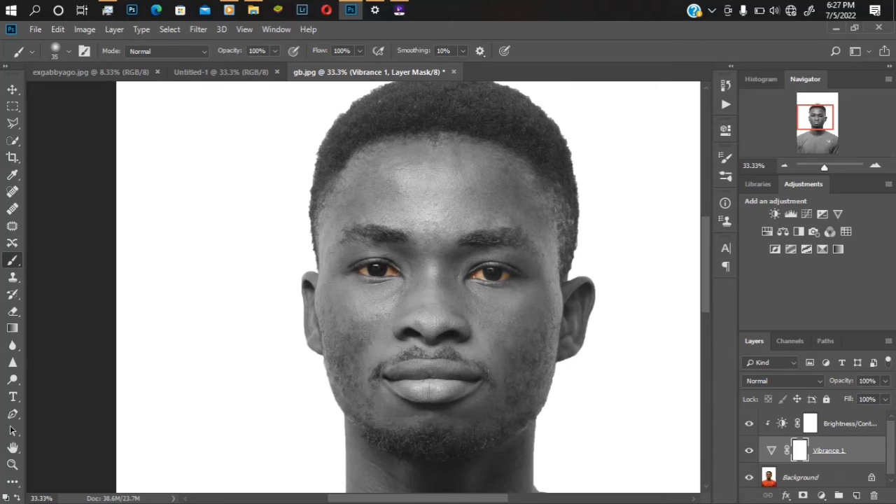
pyautogui.click(849, 424)
pyautogui.click(849, 450)
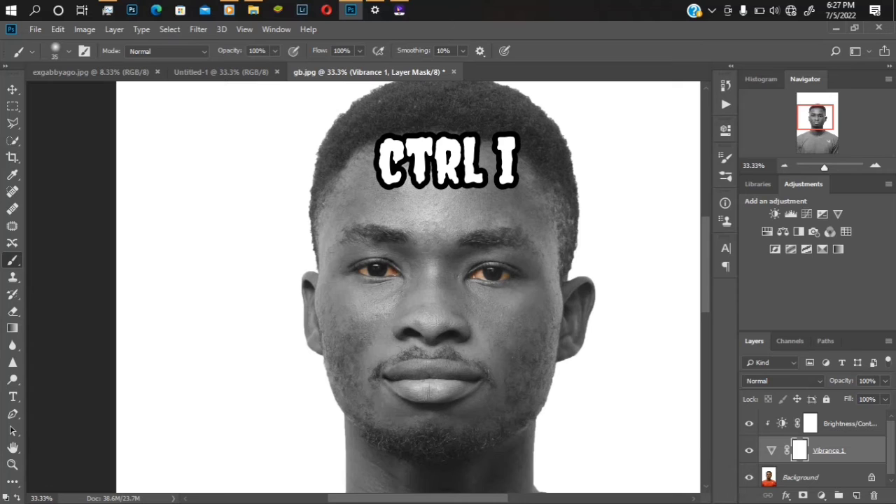
pyautogui.hotkey('ctrl', 'i')
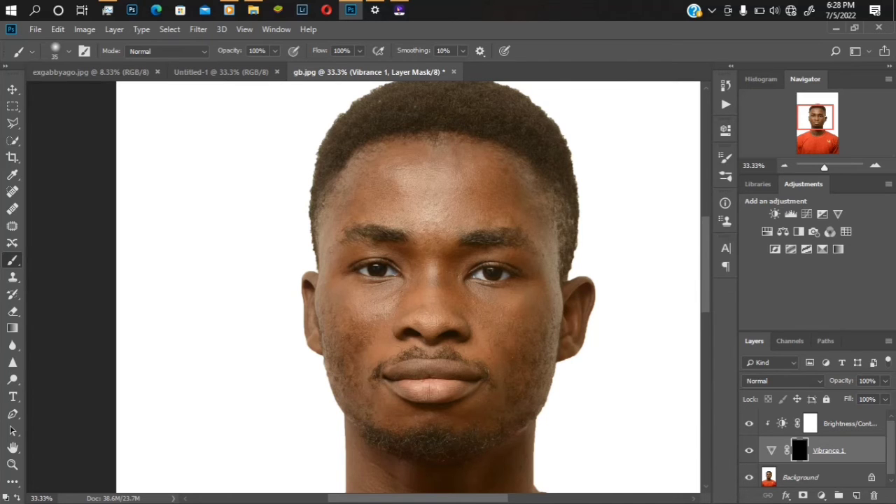
# Compare the eyes before and after by toggling the Vibrance layer's visibility
pyautogui.click(749, 450)
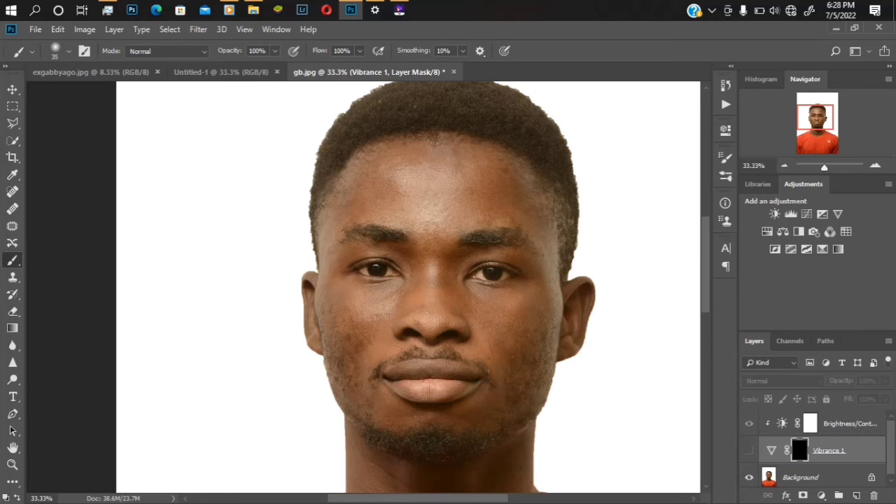
pyautogui.click(749, 450)
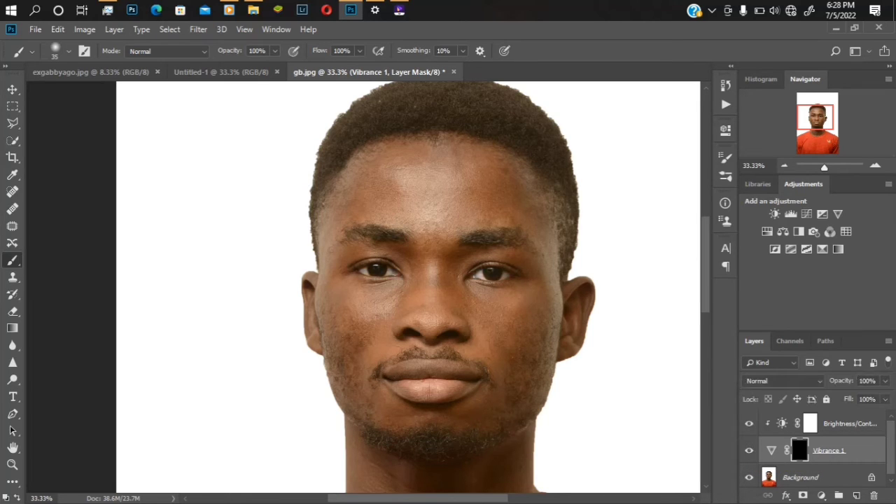
pyautogui.click(750, 450)
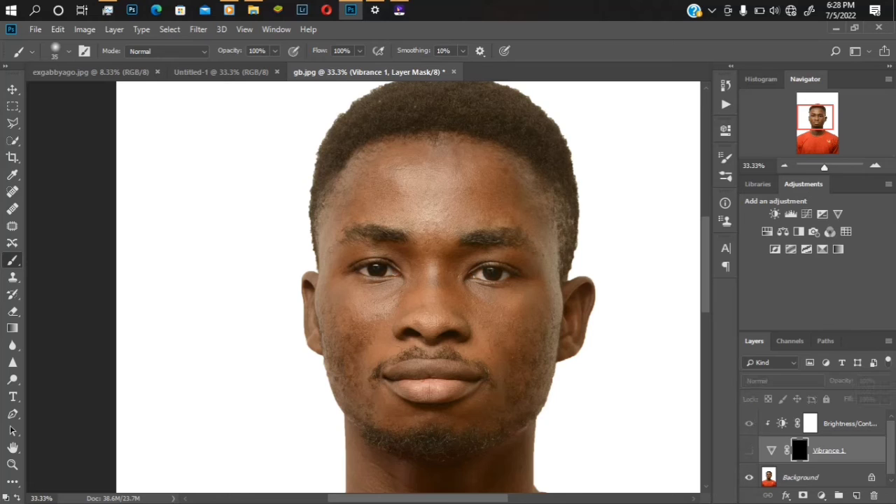
pyautogui.click(749, 450)
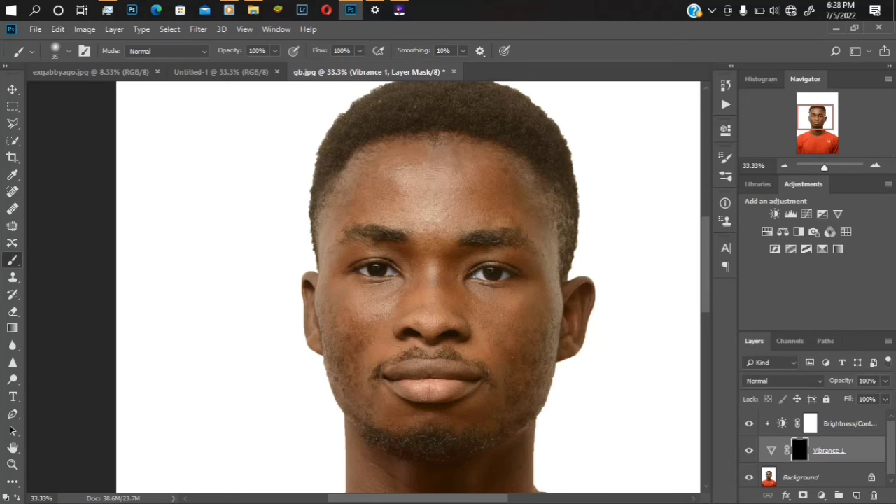
pyautogui.click(749, 450)
pyautogui.click(749, 450)
pyautogui.click(749, 450)
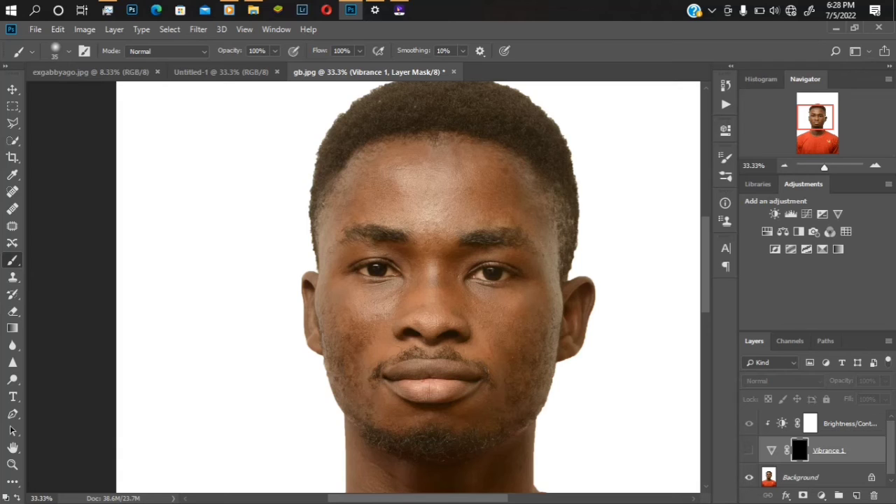
pyautogui.click(749, 450)
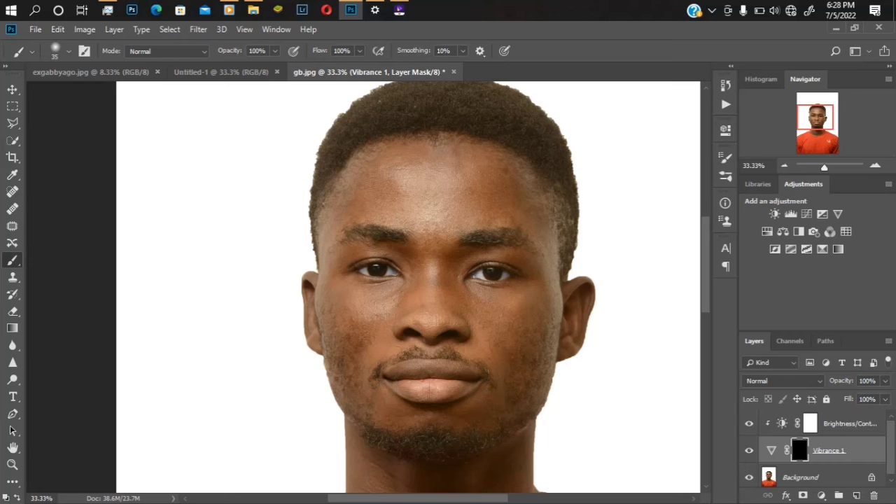
# Try the Screen blend mode on the Vibrance layer, comparing the eyes with the layer hidden and shown, and return it to Normal
pyautogui.click(783, 381)
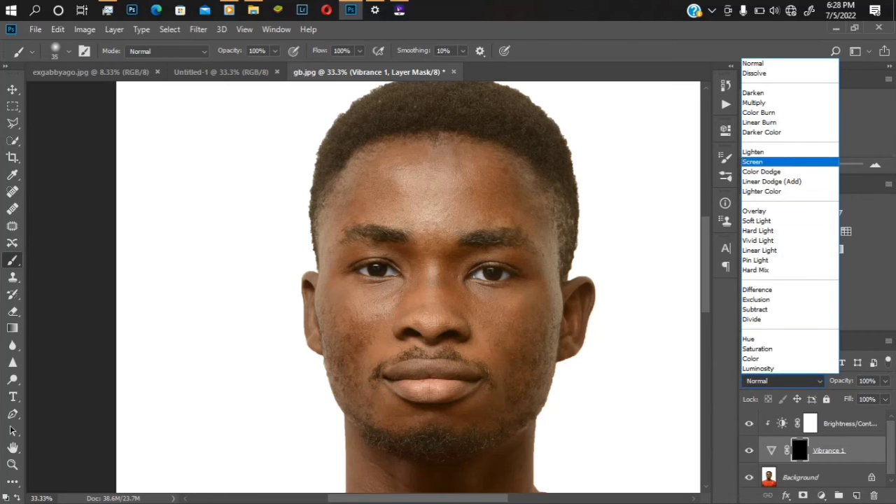
pyautogui.press('Return')
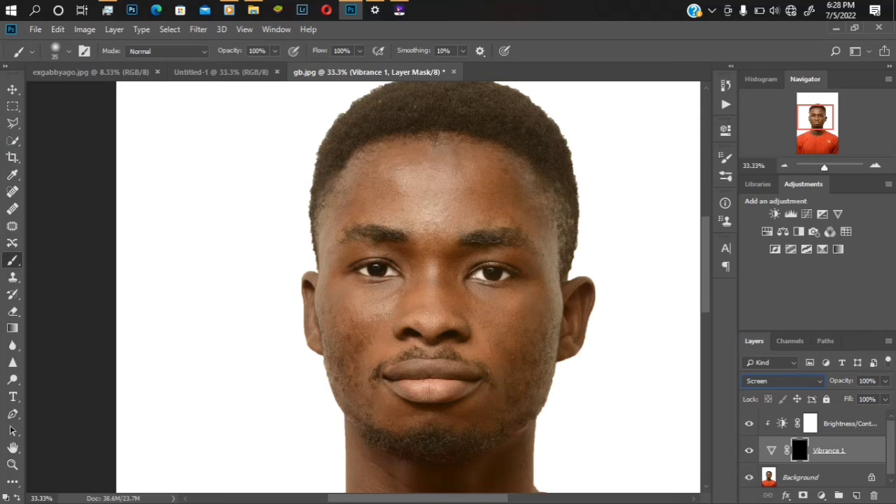
pyautogui.click(749, 451)
pyautogui.click(749, 451)
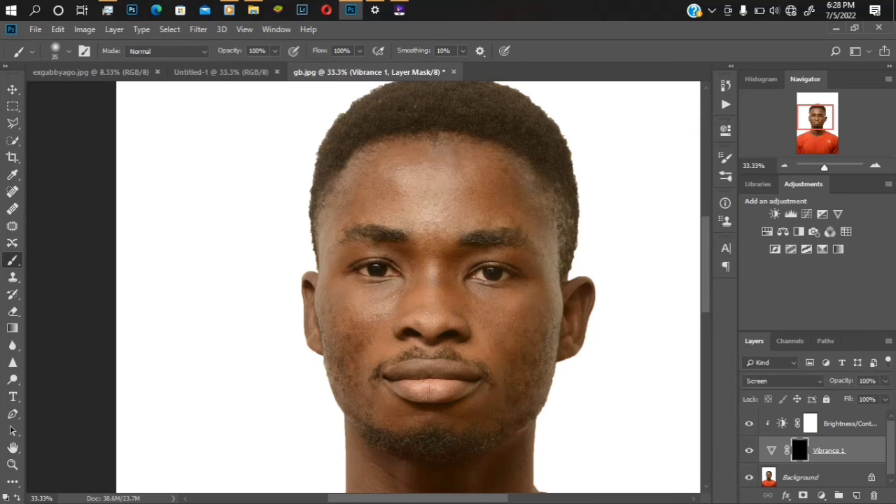
pyautogui.click(749, 451)
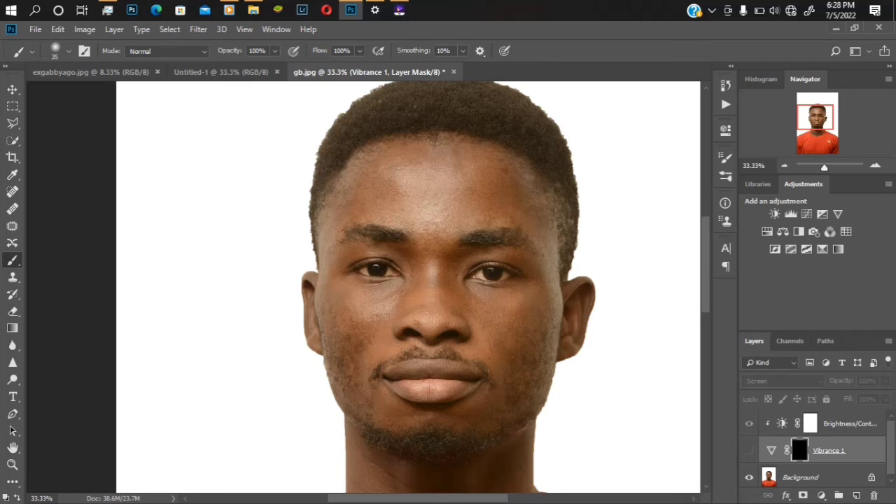
pyautogui.click(749, 451)
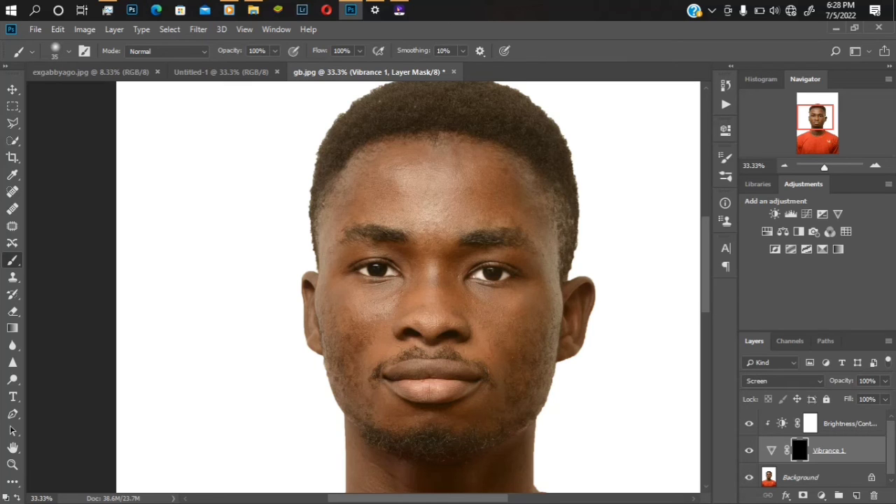
pyautogui.click(784, 382)
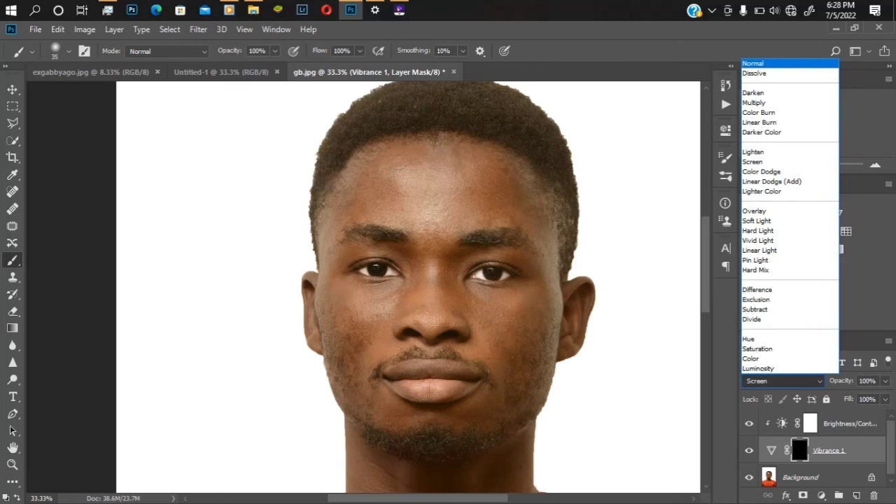
pyautogui.press('Return')
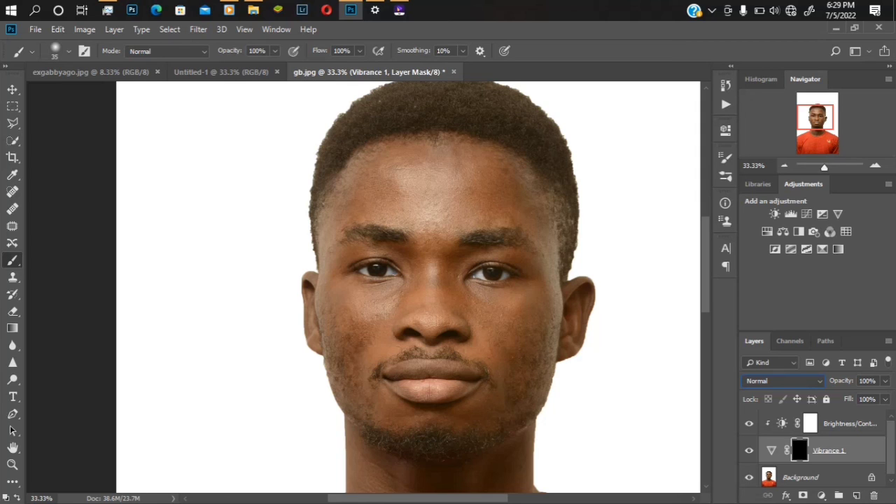
# Review the brightness and contrast settings of the clipped Brightness/Contrast adjustment layer and close them
pyautogui.click(771, 450)
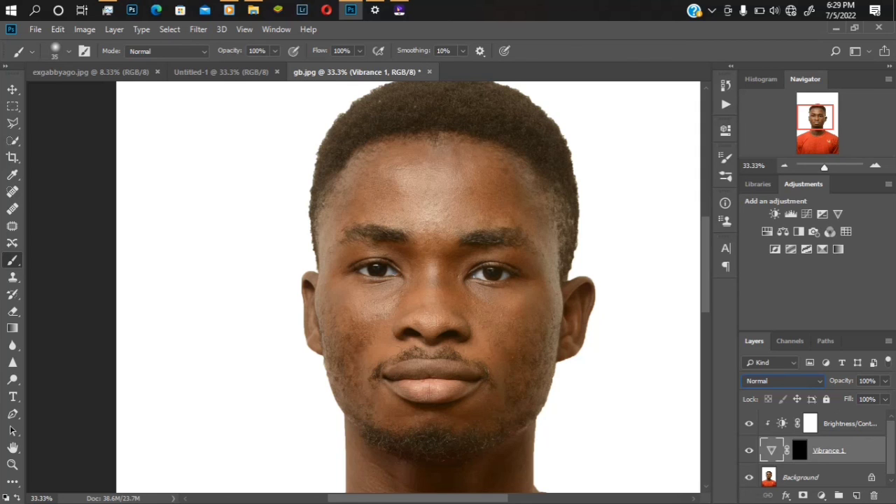
pyautogui.click(810, 423)
pyautogui.doubleClick(782, 423)
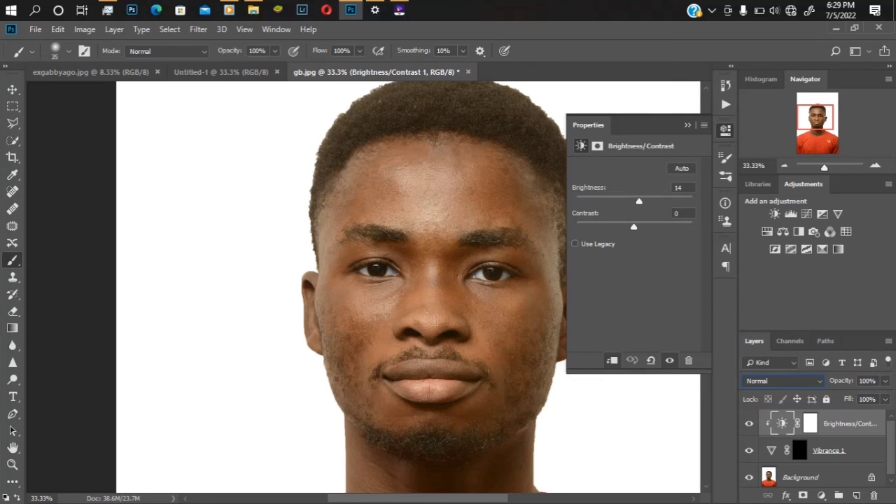
pyautogui.moveTo(639, 200)
pyautogui.mouseDown()
pyautogui.moveTo(661, 201)
pyautogui.moveTo(613, 201)
pyautogui.moveTo(639, 201)
pyautogui.mouseUp()
pyautogui.click(688, 126)
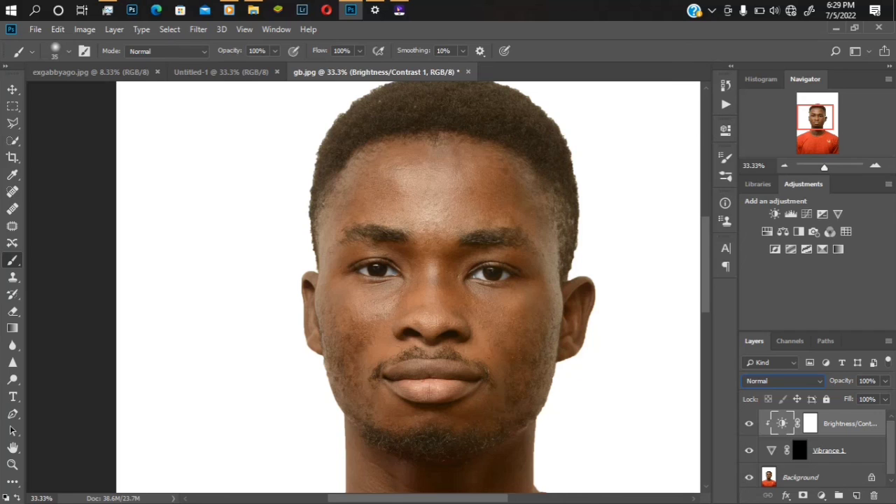